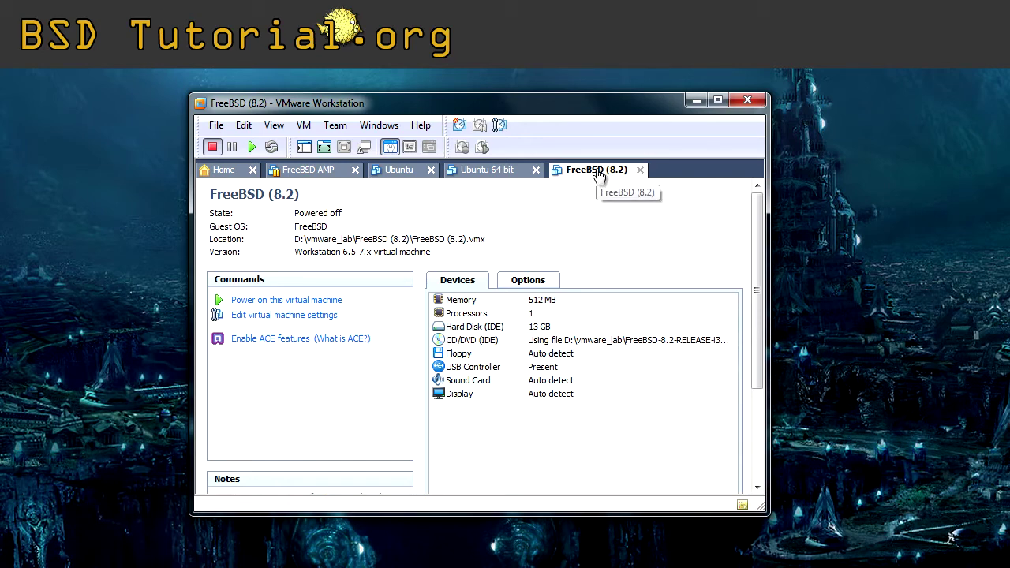
Add a Network Adapter set to Bridged through the FreeBSD (8.2) VM's Settings.
{"action": "left_click", "coordinate": [304, 125]}
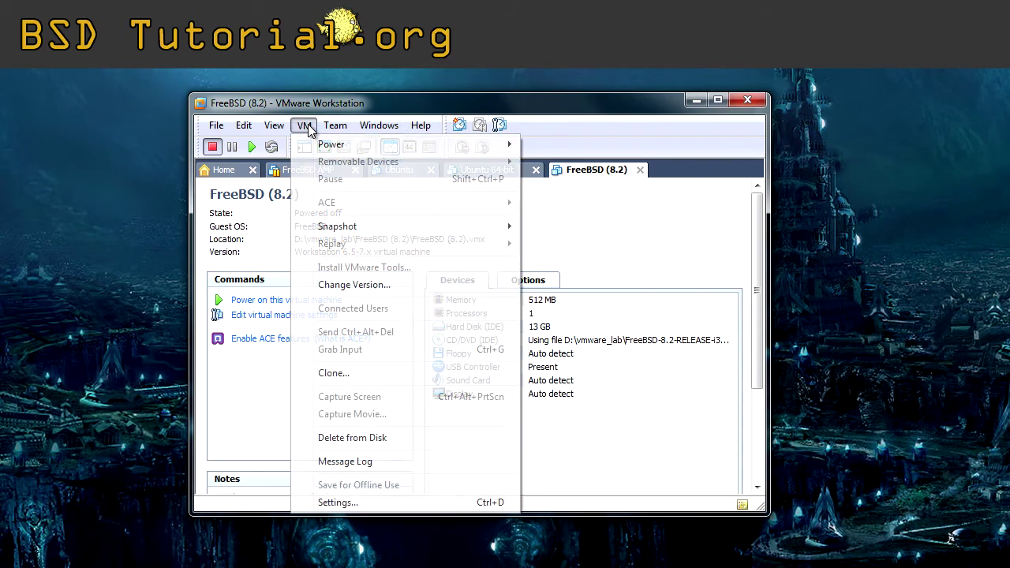
{"action": "left_click", "coordinate": [436, 509]}
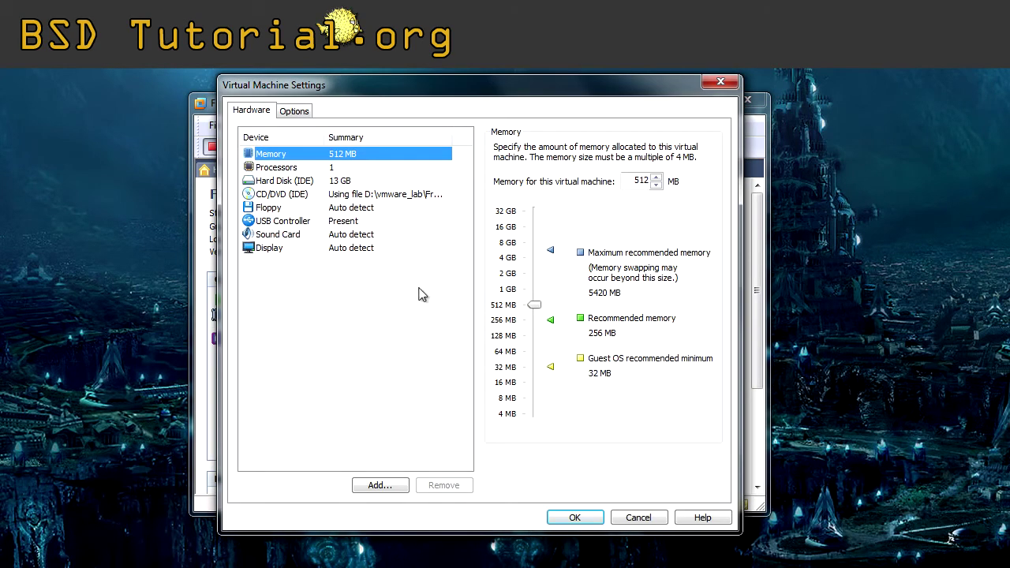
{"action": "left_click", "coordinate": [386, 482]}
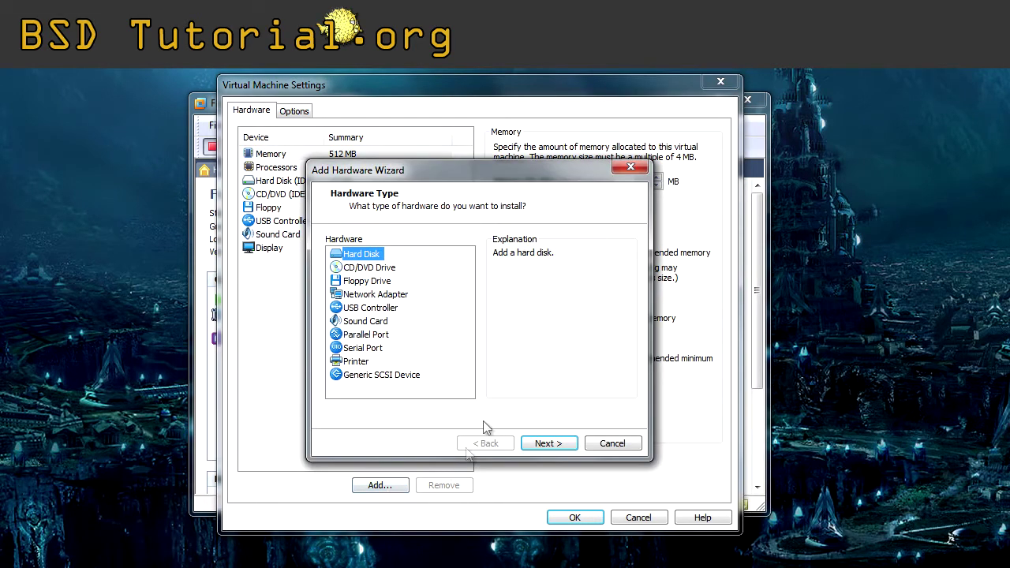
{"action": "left_click", "coordinate": [368, 295]}
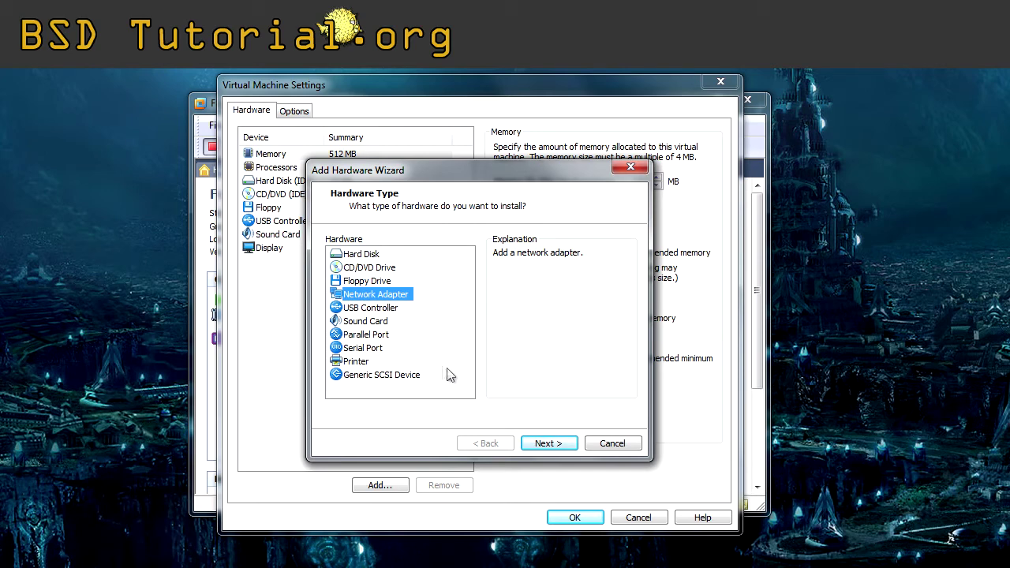
{"action": "left_click", "coordinate": [552, 443]}
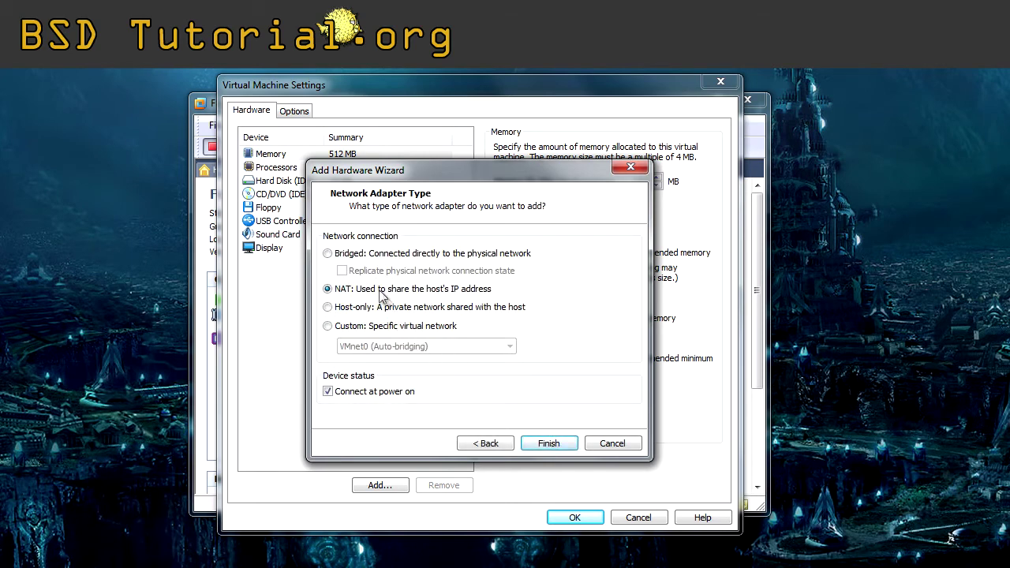
{"action": "left_click", "coordinate": [326, 253]}
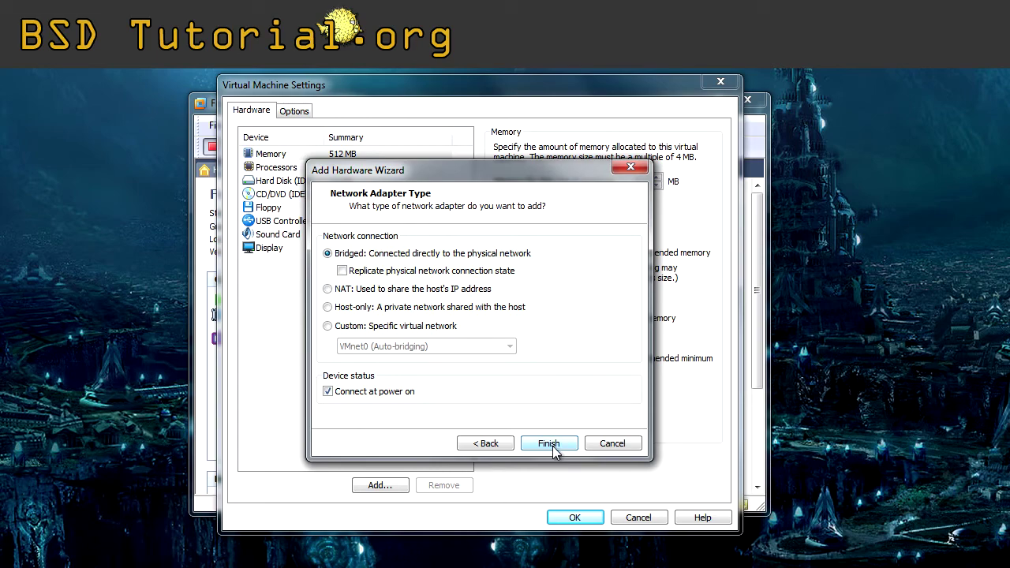
{"action": "left_click", "coordinate": [556, 444]}
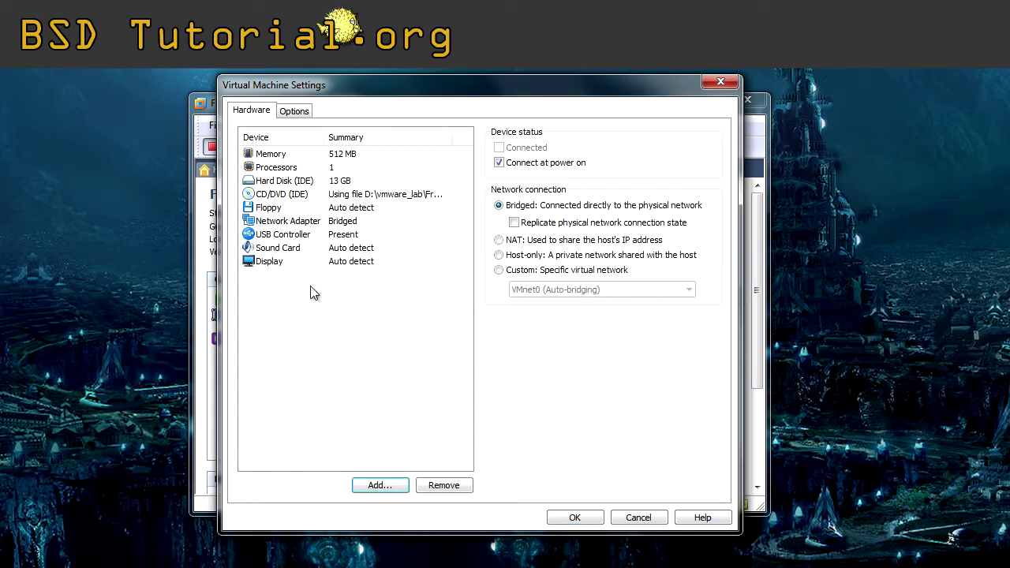
Add a second Network Adapter set to Bridged.
{"action": "left_click", "coordinate": [383, 486]}
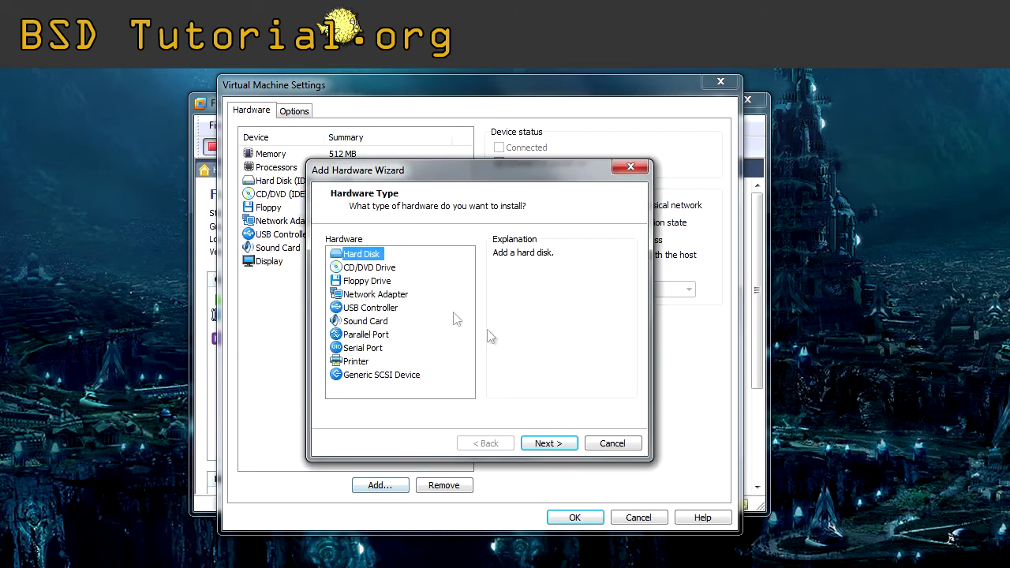
{"action": "left_click", "coordinate": [376, 294]}
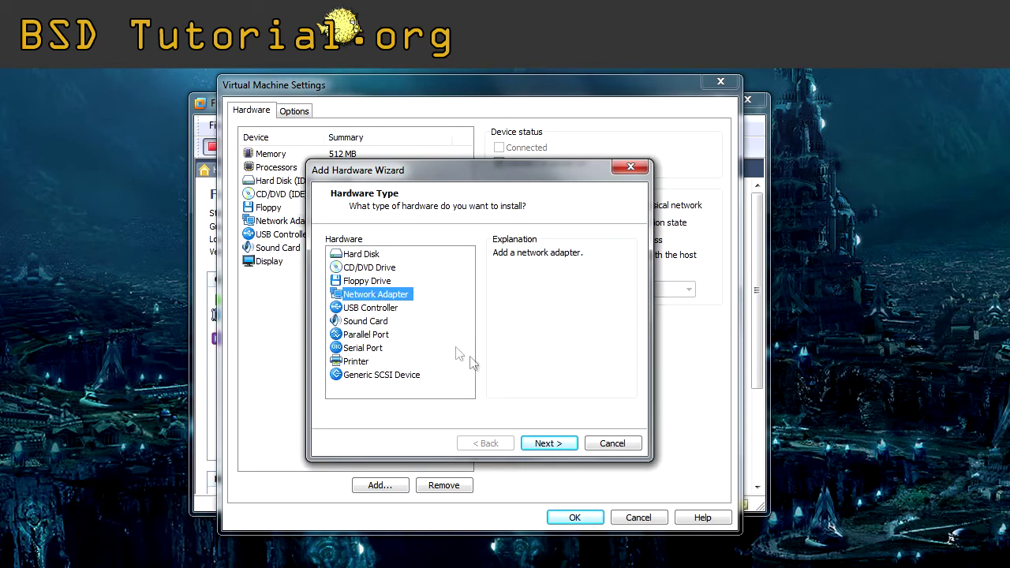
{"action": "left_click", "coordinate": [537, 442]}
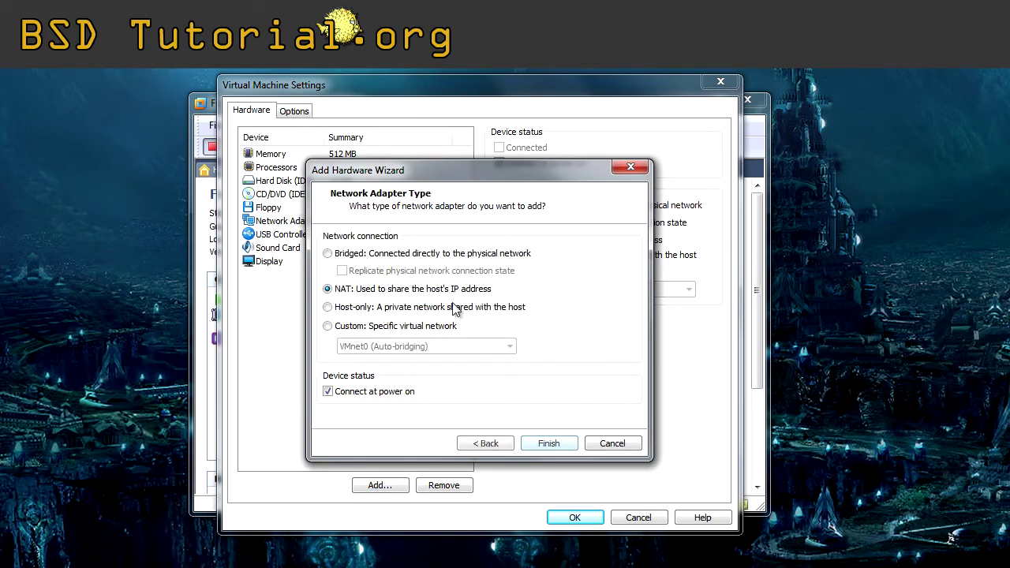
{"action": "left_click", "coordinate": [398, 254]}
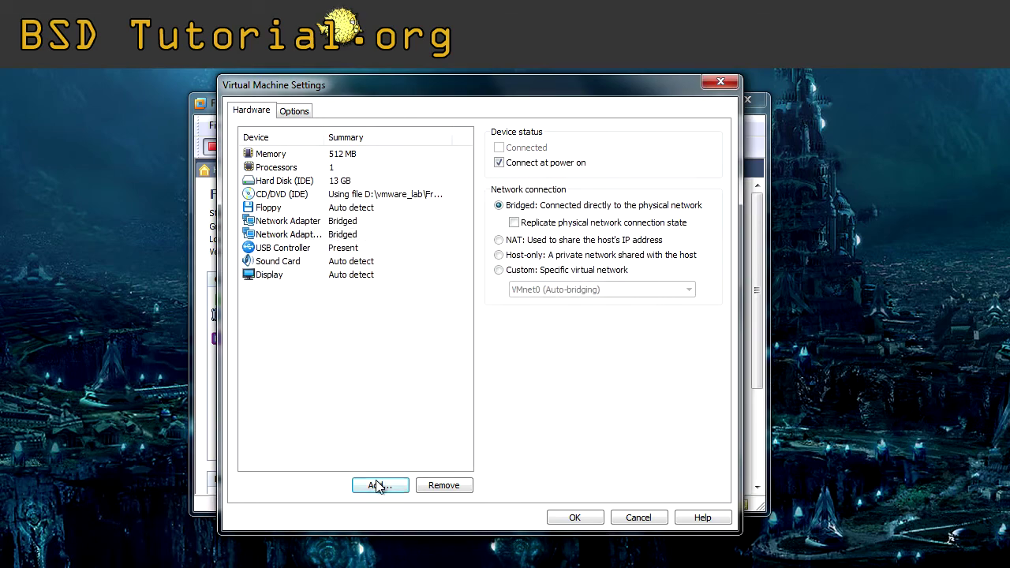
Add a third bridged Network Adapter, then review the three adapter entries.
{"action": "left_click", "coordinate": [378, 484]}
{"action": "left_click", "coordinate": [363, 323]}
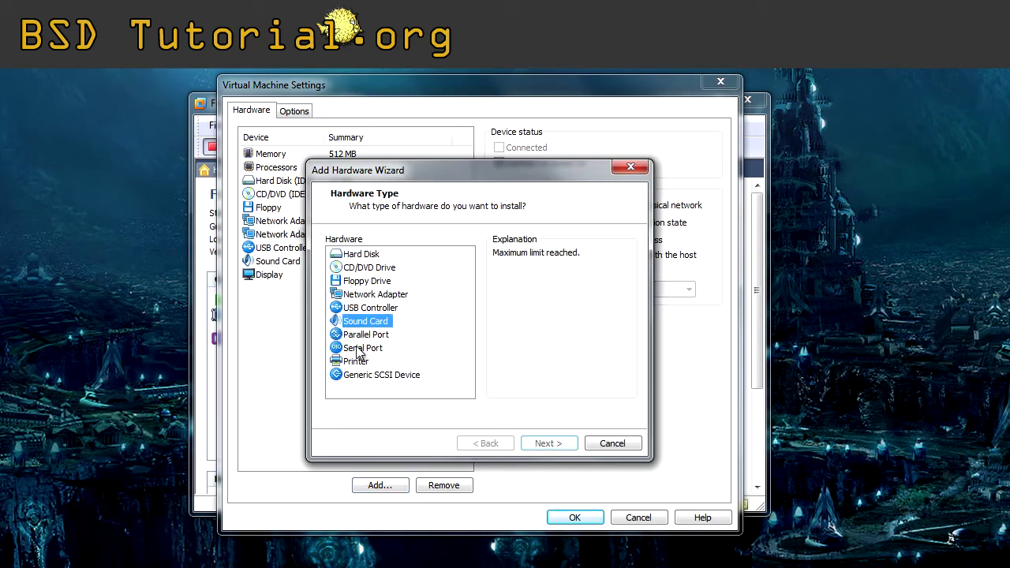
{"action": "left_click", "coordinate": [367, 298]}
{"action": "left_click", "coordinate": [541, 442]}
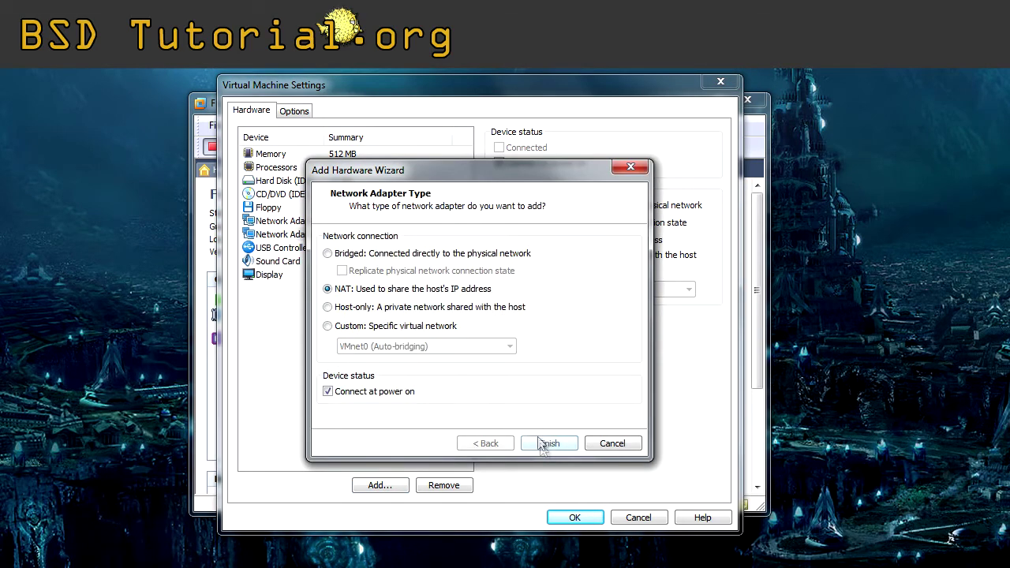
{"action": "left_click", "coordinate": [417, 259]}
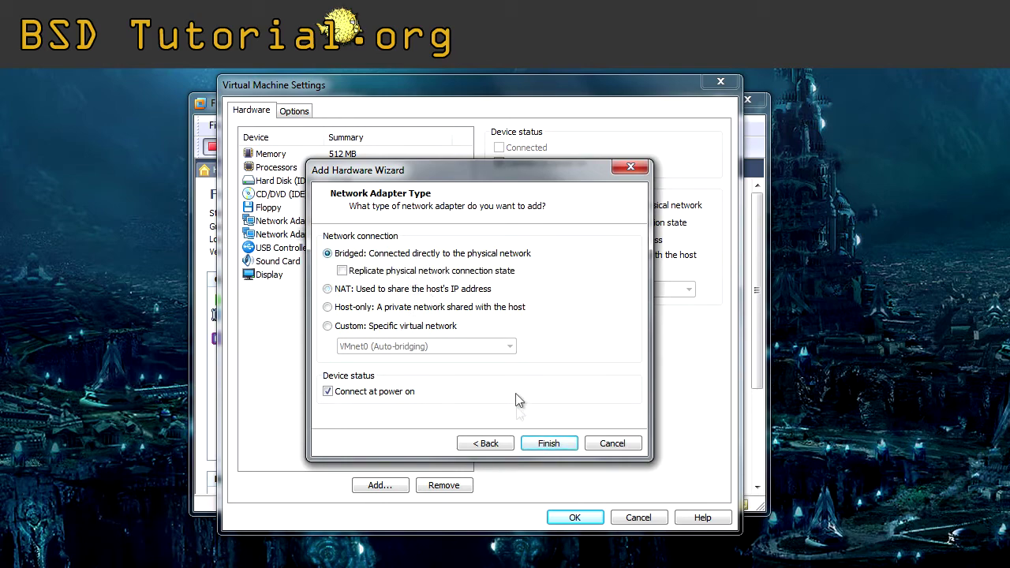
{"action": "left_click", "coordinate": [548, 442]}
{"action": "left_click", "coordinate": [345, 223]}
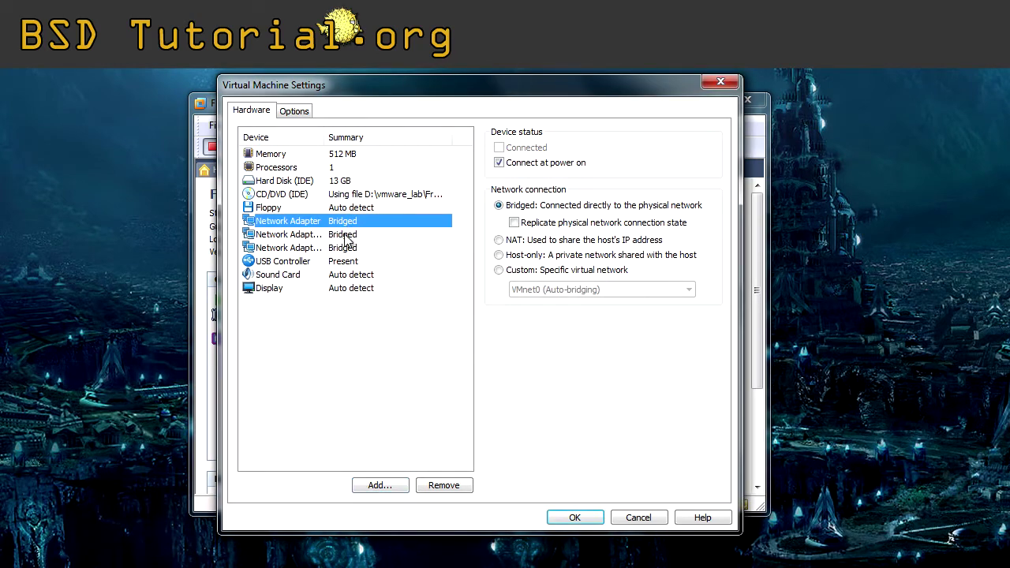
{"action": "left_click", "coordinate": [345, 235]}
{"action": "left_click", "coordinate": [345, 248]}
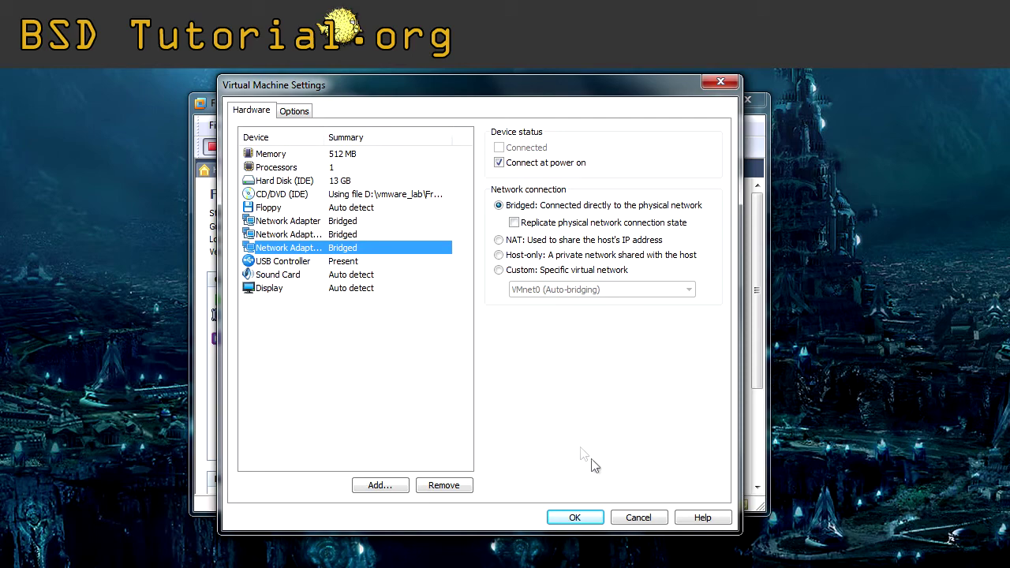
Confirm the three-adapter settings with OK, power on the FreeBSD (8.2) VM and focus its console.
{"action": "left_click", "coordinate": [574, 518]}
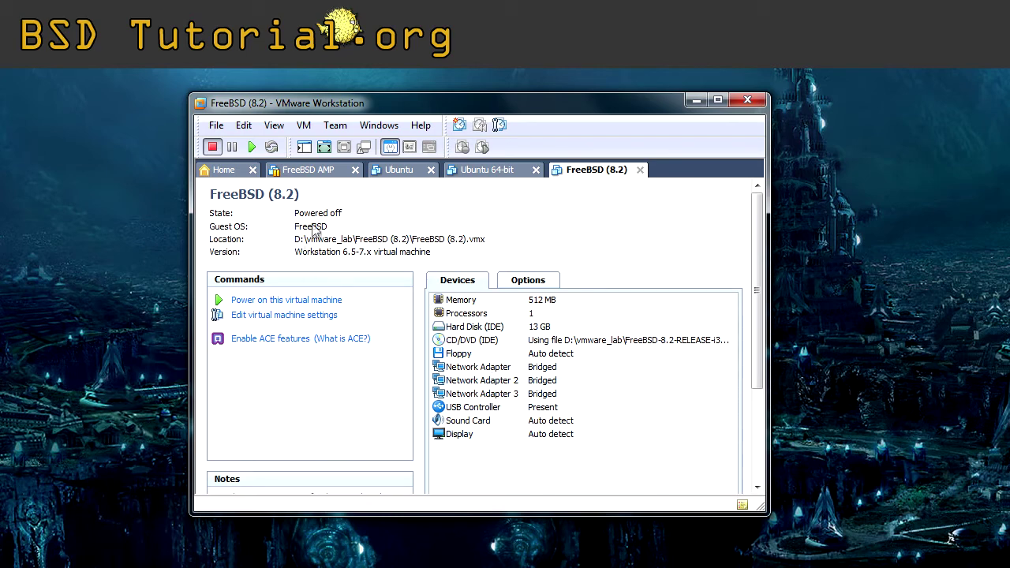
{"action": "left_click", "coordinate": [252, 147]}
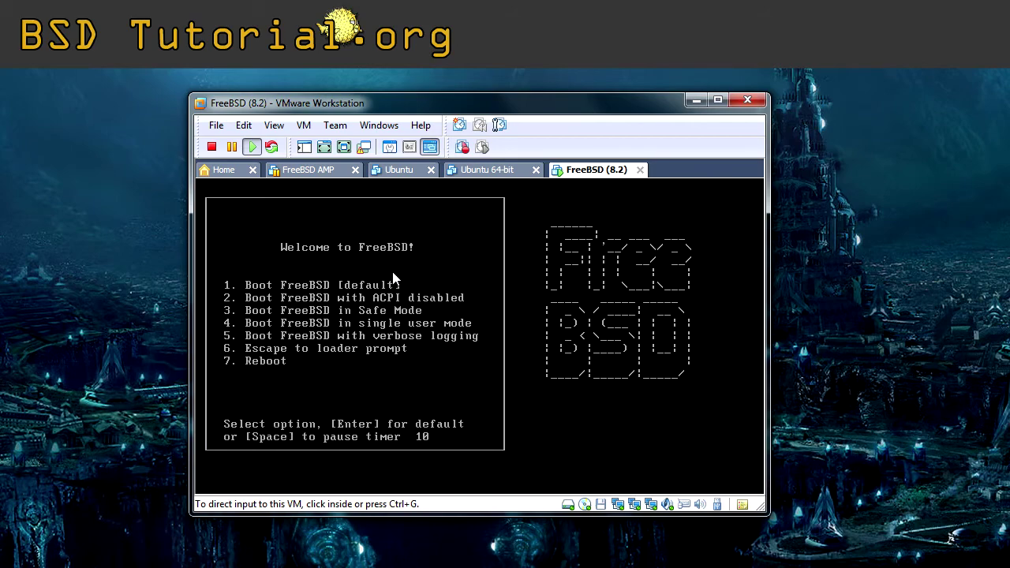
{"action": "left_click", "coordinate": [423, 308]}
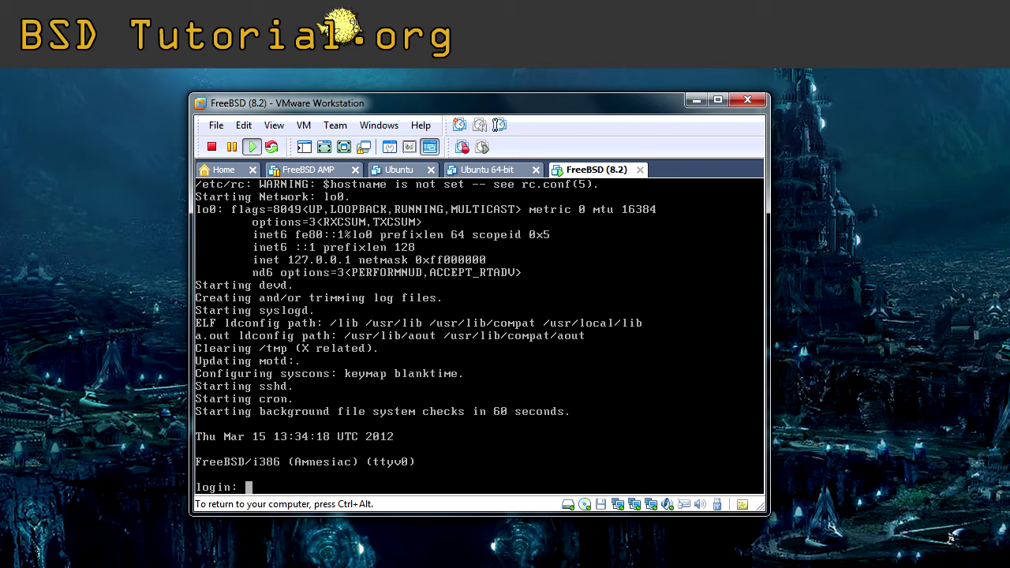
Log in as root and launch the ee editor with no file.
{"action": "type", "text": "root"}
{"action": "key", "text": "Return"}
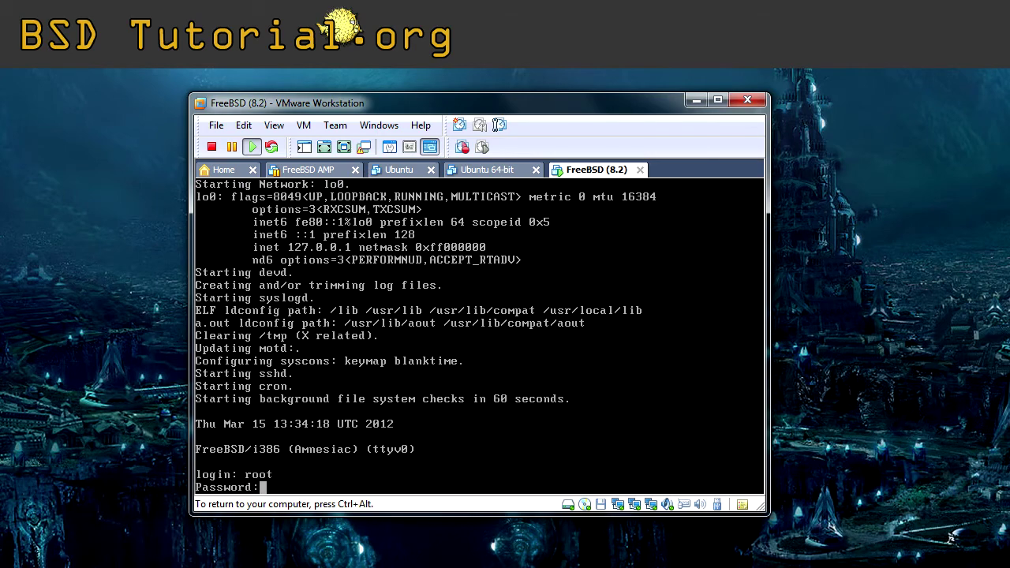
{"action": "key", "text": "Return"}
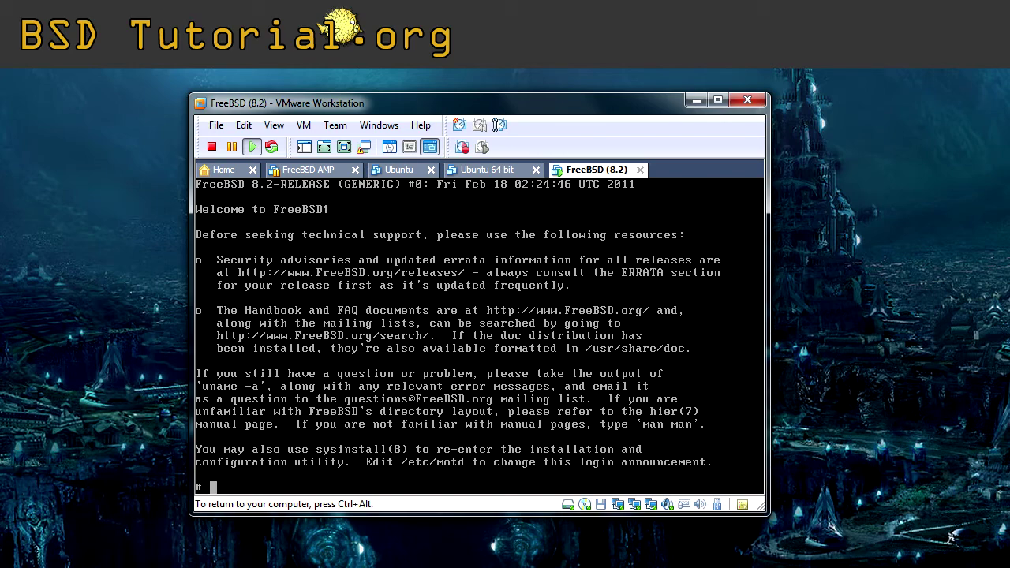
{"action": "type", "text": "ee"}
{"action": "key", "text": "Return"}
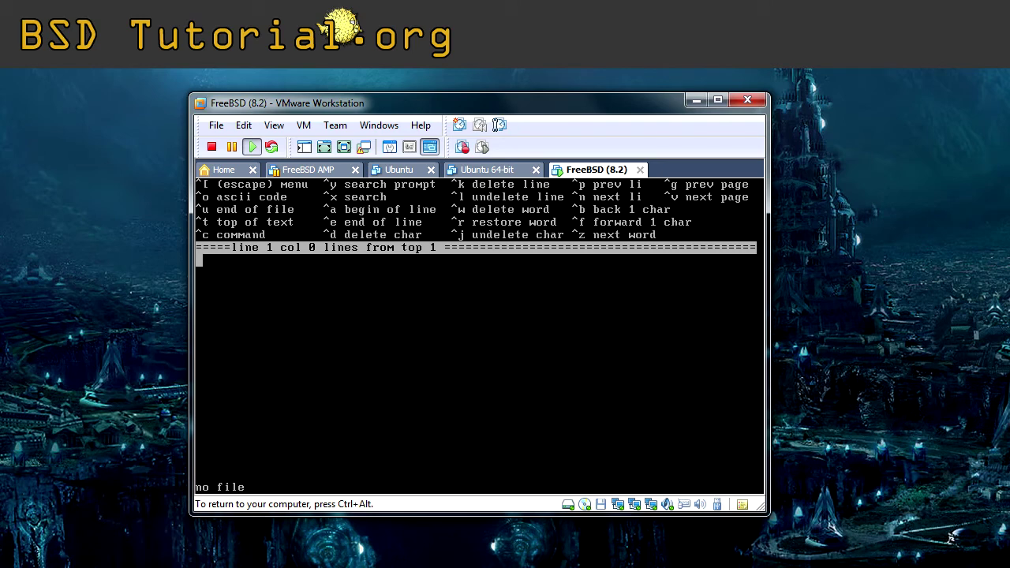
Leave ee through its main menu's 'a) leave editor', then enter vi /etc/rc.conf.
{"action": "key", "text": "Escape"}
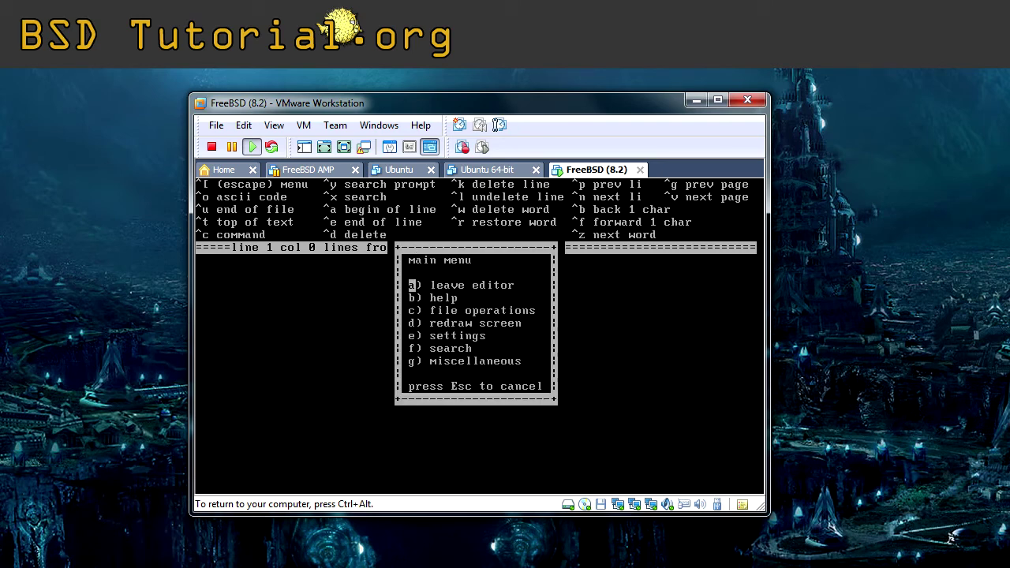
{"action": "key", "text": "a"}
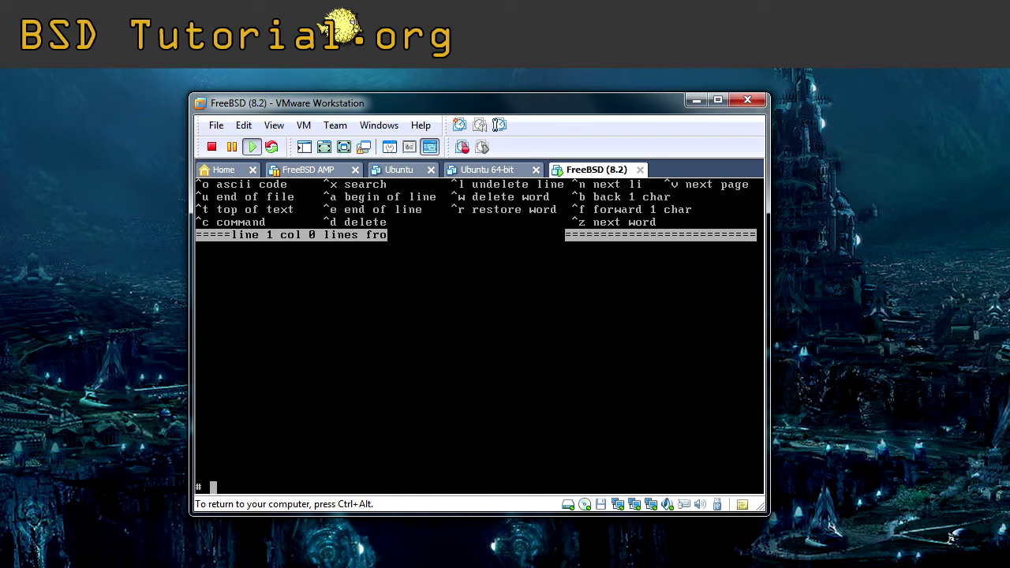
{"action": "type", "text": "vi /etc/rc.conf"}
Open /etc/rc.conf in vi, quit with :q! discarding changes, and enter ifconfig.
{"action": "key", "text": "Return"}
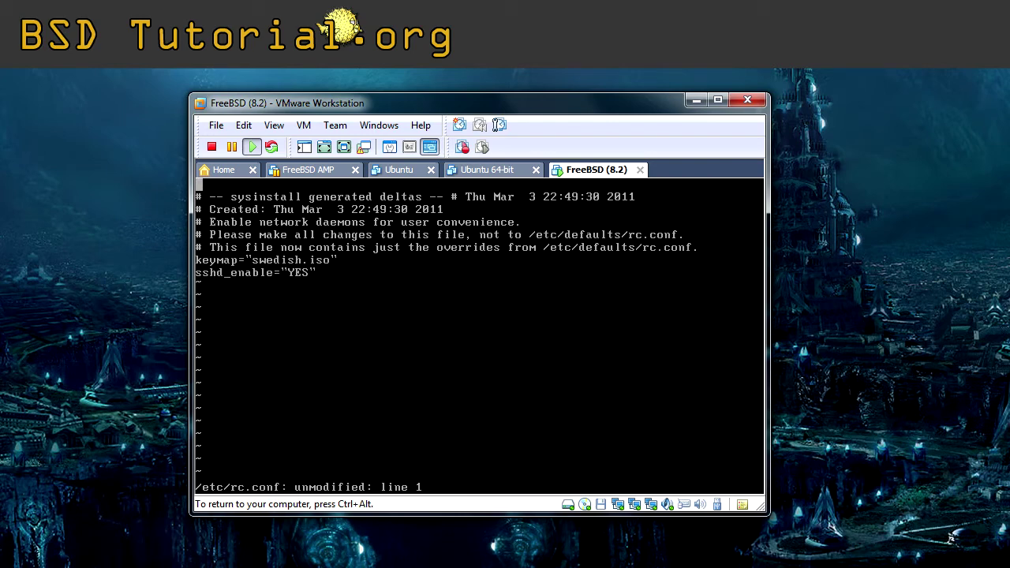
{"action": "key", "text": "Down"}
{"action": "key", "text": "Down"}
{"action": "key", "text": "Down"}
{"action": "key", "text": "Down"}
{"action": "key", "text": "Down"}
{"action": "key", "text": "Down"}
{"action": "key", "text": "Down"}
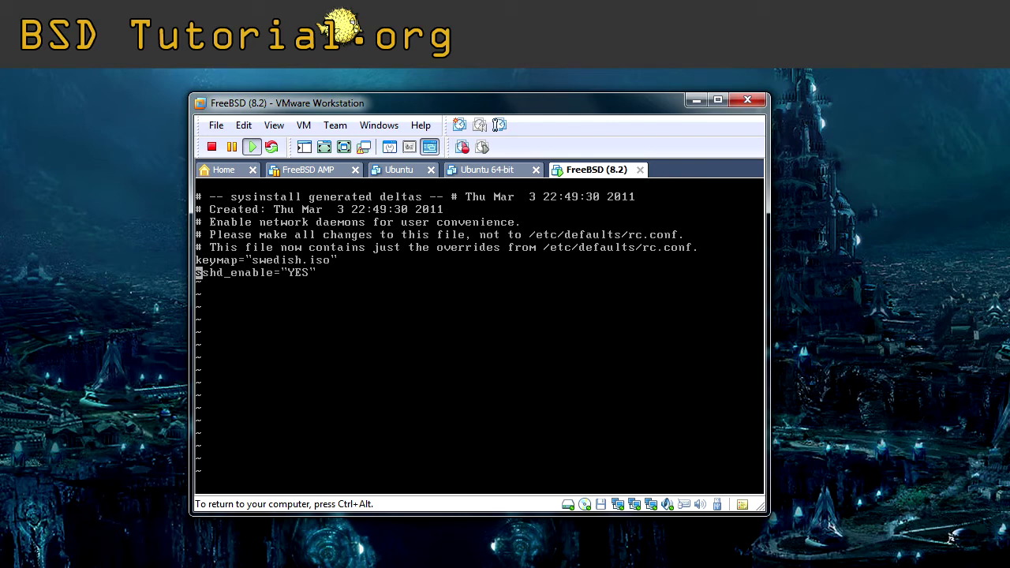
{"action": "key", "text": "o"}
{"action": "type", "text": ":q!"}
{"action": "key", "text": "Return"}
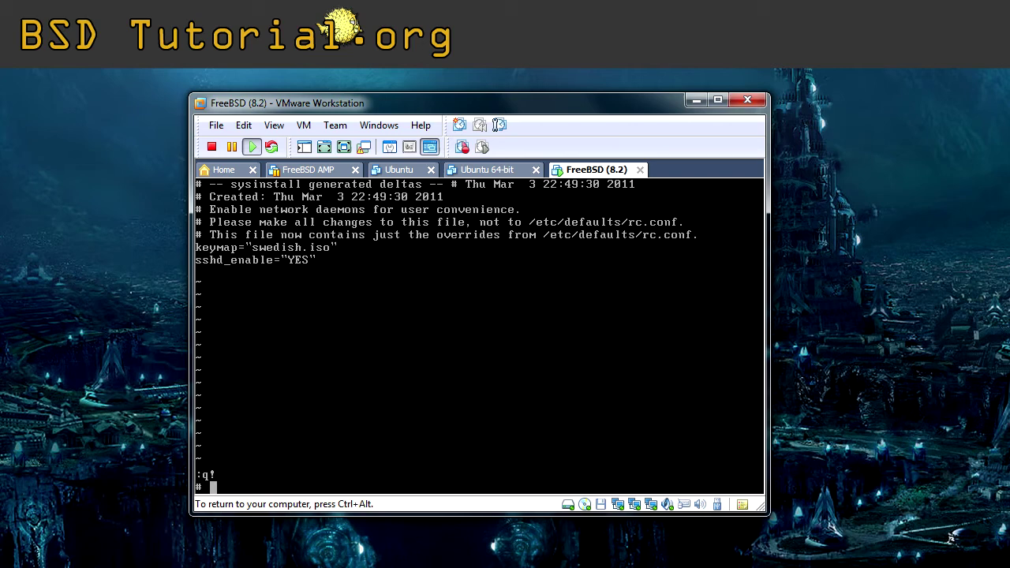
{"action": "type", "text": "ifconfig"}
Run ifconfig to list em0, em1 and em2, then refocus the VM and enter vi /etc/rc.conf.
{"action": "key", "text": "Return"}
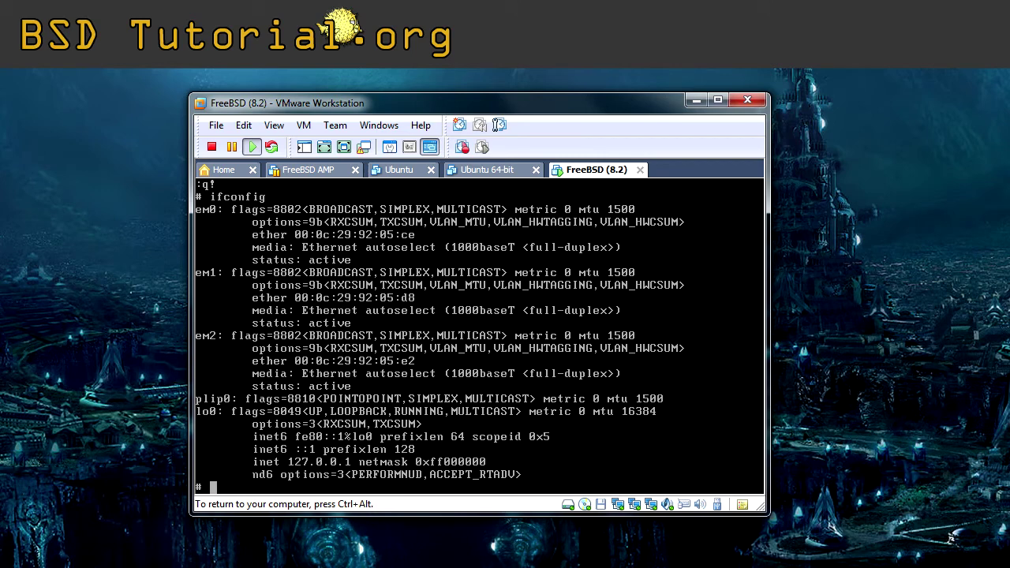
{"action": "key", "text": "ctrl+alt"}
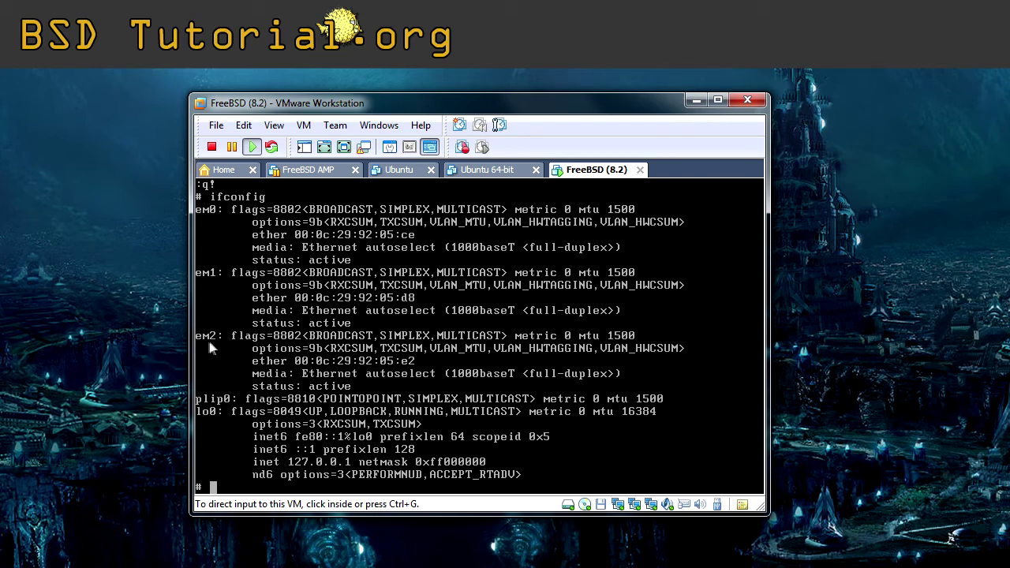
{"action": "left_click", "coordinate": [400, 312]}
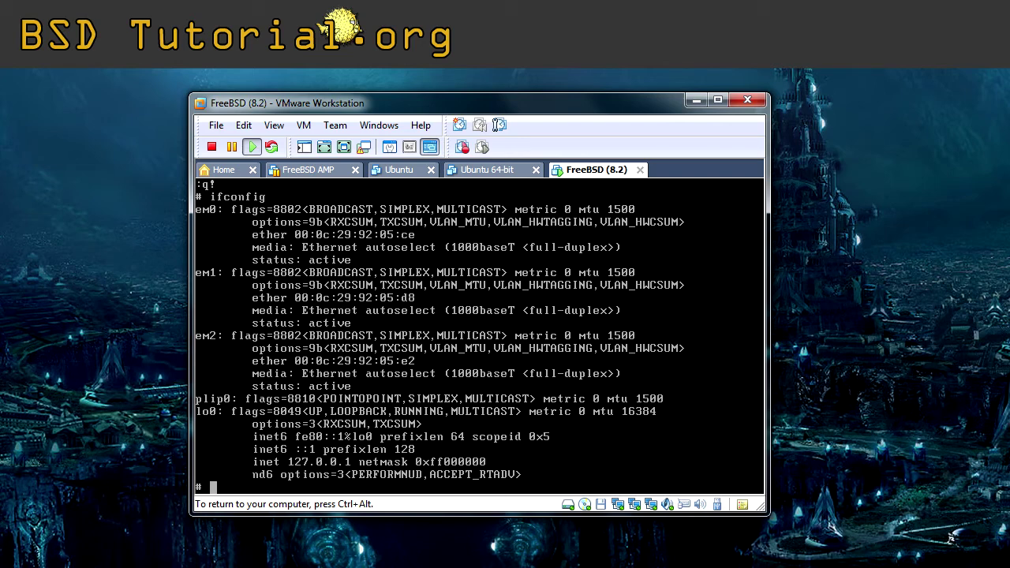
{"action": "type", "text": "vi /etc/rc.conf"}
In rc.conf, add cloned_interfaces="lagg0" below sshd_enable and begin an ifconfig_em0= line.
{"action": "key", "text": "Return"}
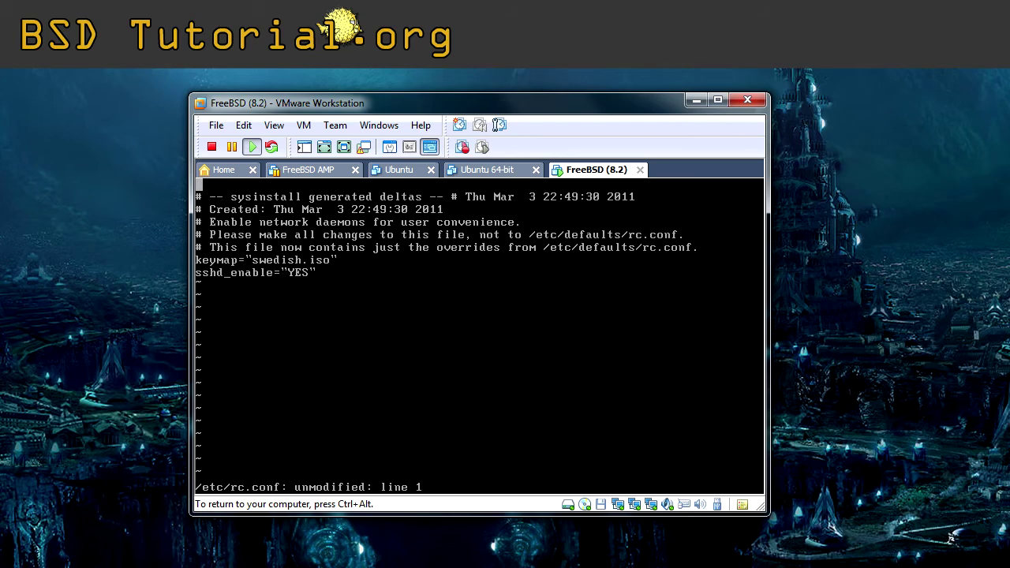
{"action": "key", "text": "Down"}
{"action": "key", "text": "Down"}
{"action": "key", "text": "Down"}
{"action": "key", "text": "Down"}
{"action": "key", "text": "Down"}
{"action": "key", "text": "Down"}
{"action": "key", "text": "Down"}
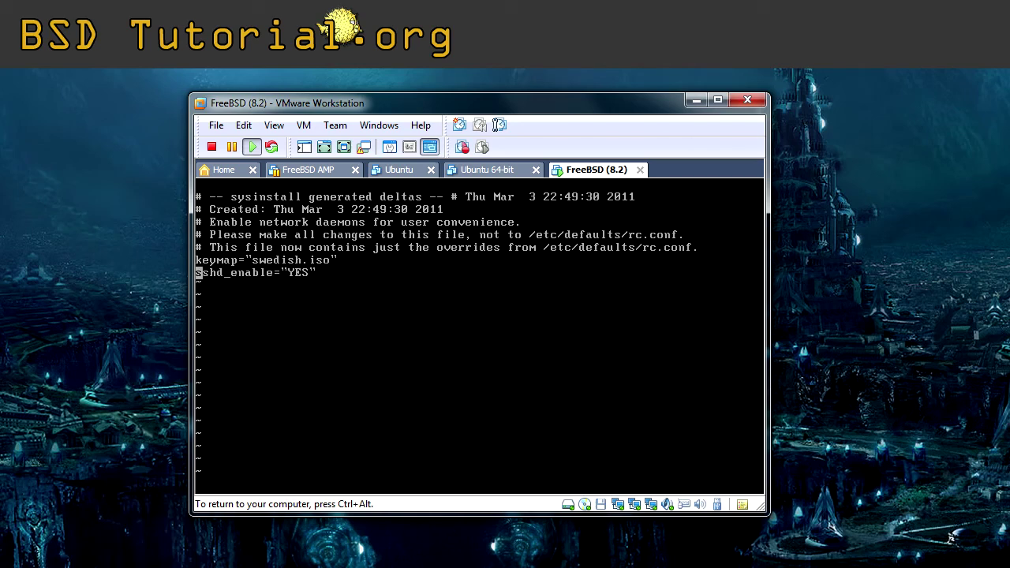
{"action": "key", "text": "o"}
{"action": "key", "text": "Return"}
{"action": "type", "text": "cloned_interfaces"}
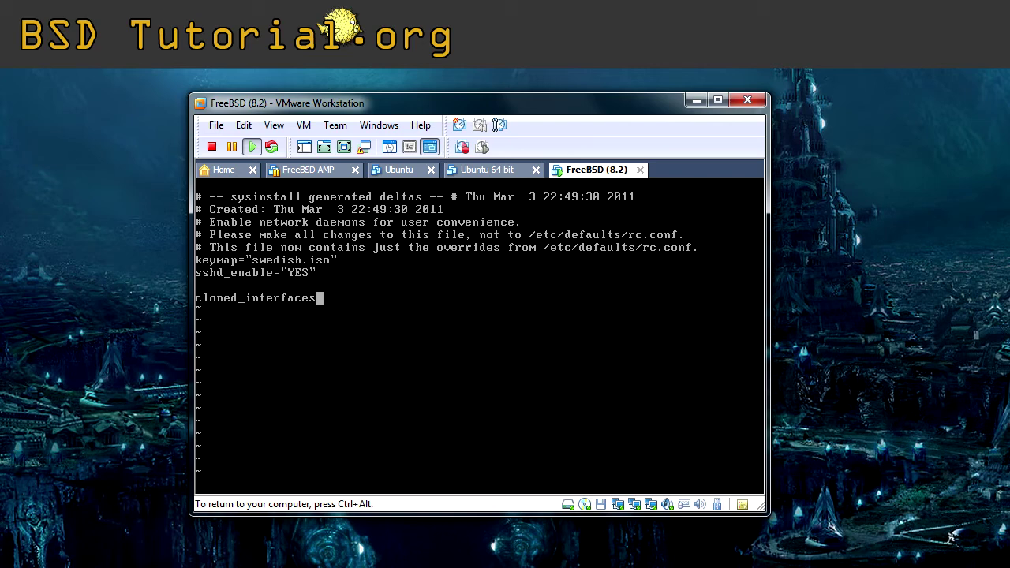
{"action": "type", "text": "=\"lagg0\""}
{"action": "key", "text": "Return"}
{"action": "type", "text": "ifconfig_e"}
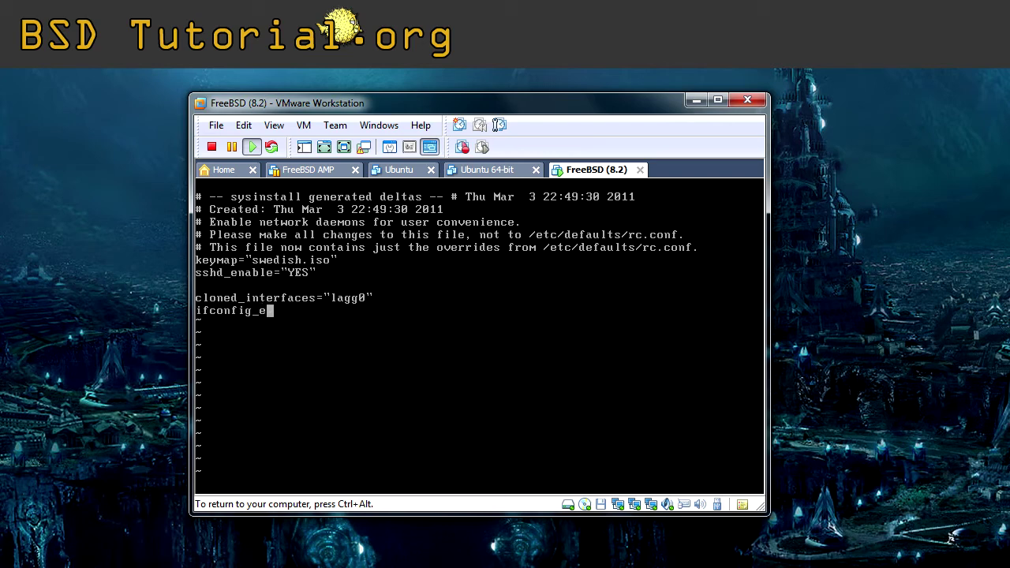
{"action": "type", "text": "m0=u"}
{"action": "key", "text": "BackSpace"}
Finish ifconfig_em0="up", add ifconfig_em1="up" and ifconfig_em2="up", and start ifconfig_lagg0="".
{"action": "type", "text": "\"up\""}
{"action": "key", "text": "Return"}
{"action": "type", "text": "ifconfig_em1=\"up\""}
{"action": "key", "text": "Return"}
{"action": "type", "text": "ifconfig"}
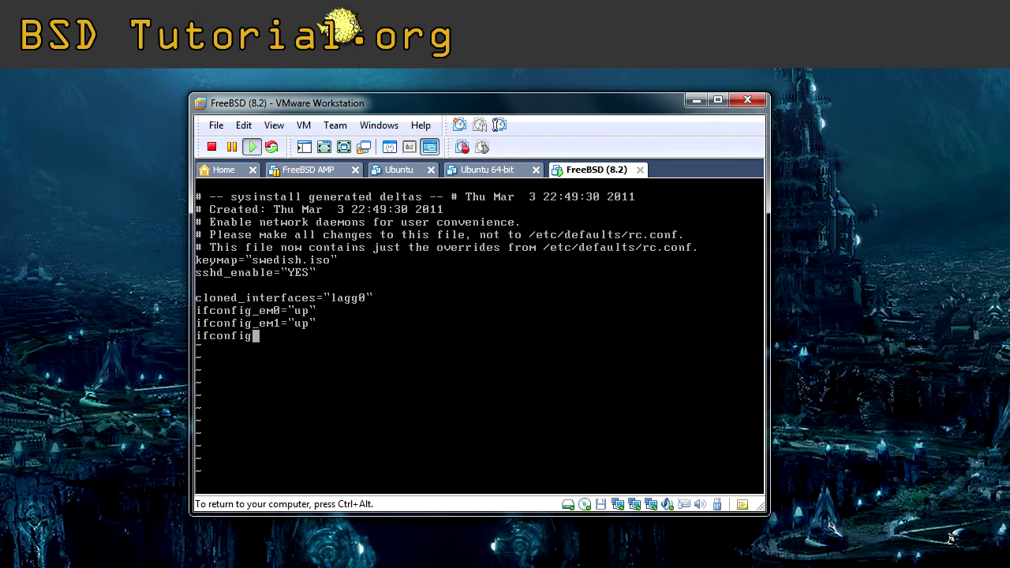
{"action": "type", "text": "_em2=\"up\""}
{"action": "key", "text": "Return"}
{"action": "type", "text": "ifconfig_lagg0"}
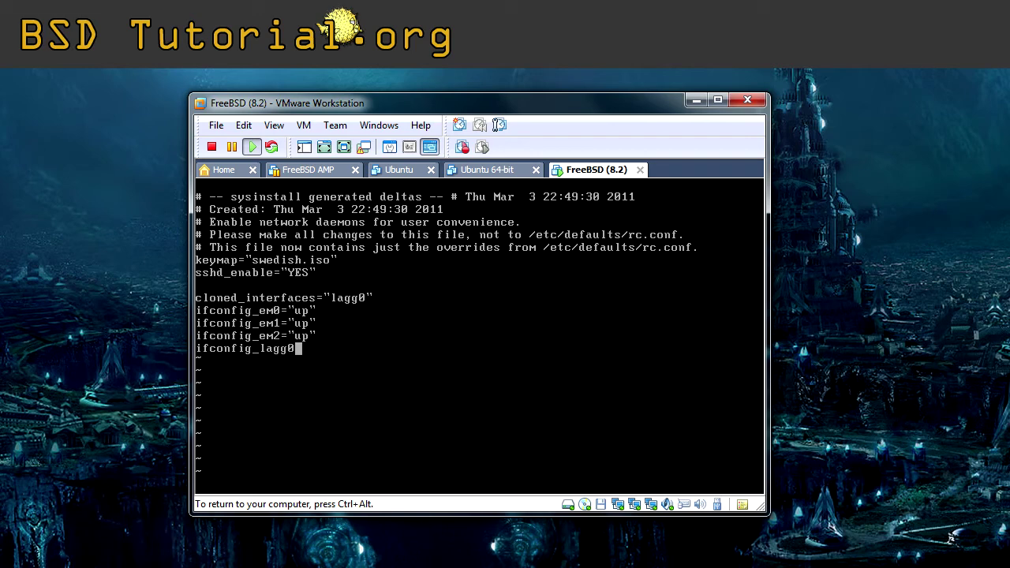
{"action": "type", "text": "=\"\""}
Fill ifconfig_lagg0 with laggproto lacp, laggports em0, em1, em2, and 192.168.0.77 netmask 255.255.255.0.
{"action": "key", "text": "Escape"}
{"action": "type", "text": "la"}
{"action": "type", "text": "proto"}
{"action": "type", "text": "lacp"}
{"action": "type", "text": "laggport"}
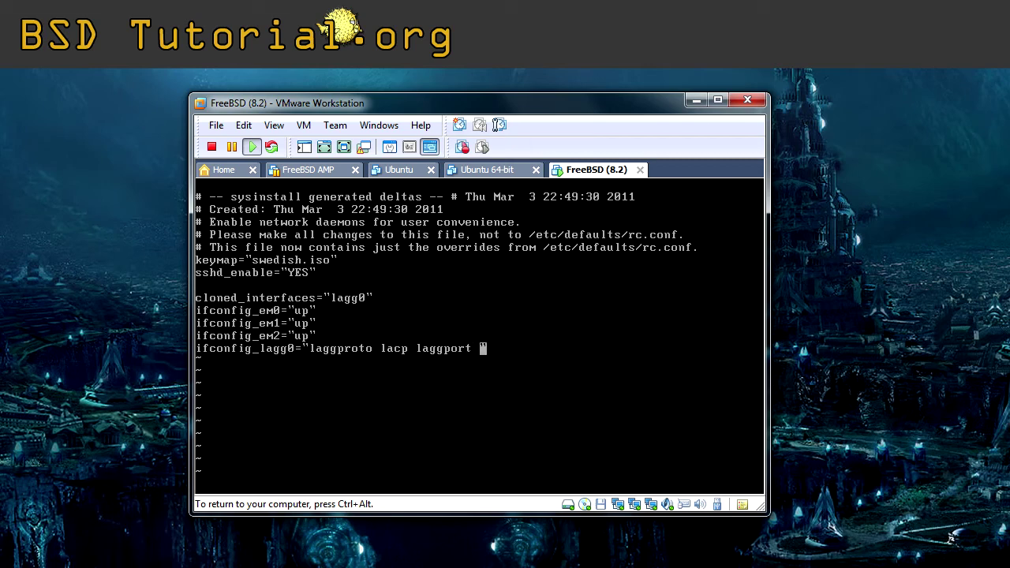
{"action": "type", "text": " em0"}
{"action": "key", "text": "Escape"}
{"action": "type", "text": "aggport em0 laggport em1"}
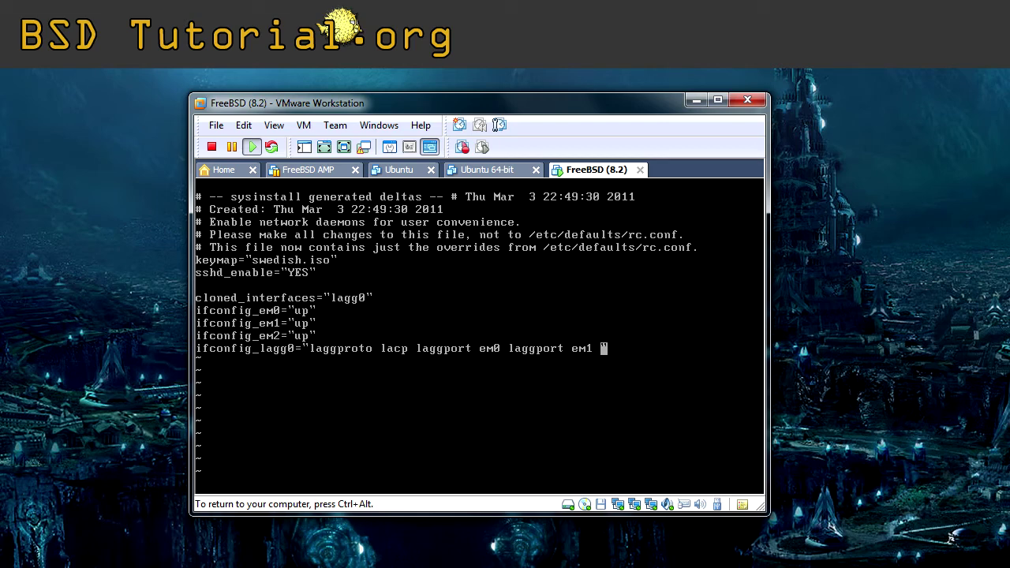
{"action": "type", "text": " laggport "}
{"action": "type", "text": "em"}
{"action": "type", "text": "2"}
{"action": "type", "text": "192.16"}
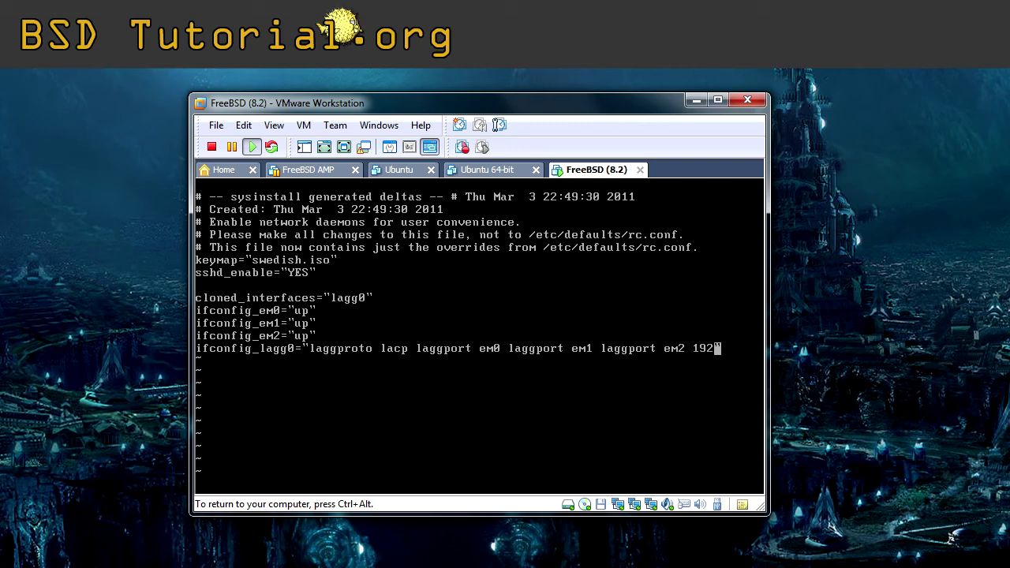
{"action": "type", "text": "8.0.77 netmask"}
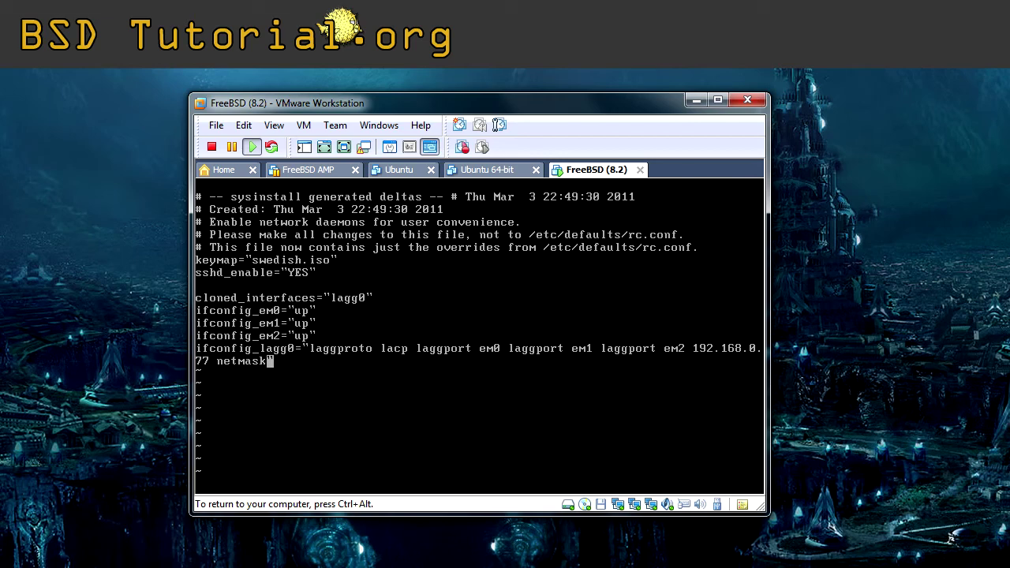
{"action": "type", "text": " 255.255.255.0"}
{"action": "key", "text": "Escape"}
{"action": "key", "text": "ctrl+alt"}
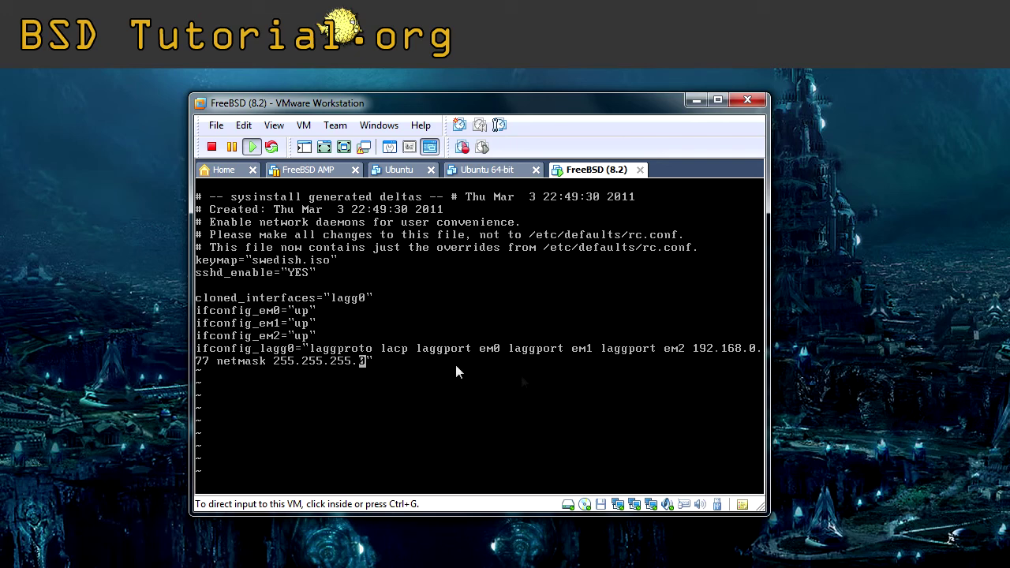
{"action": "left_click", "coordinate": [500, 359]}
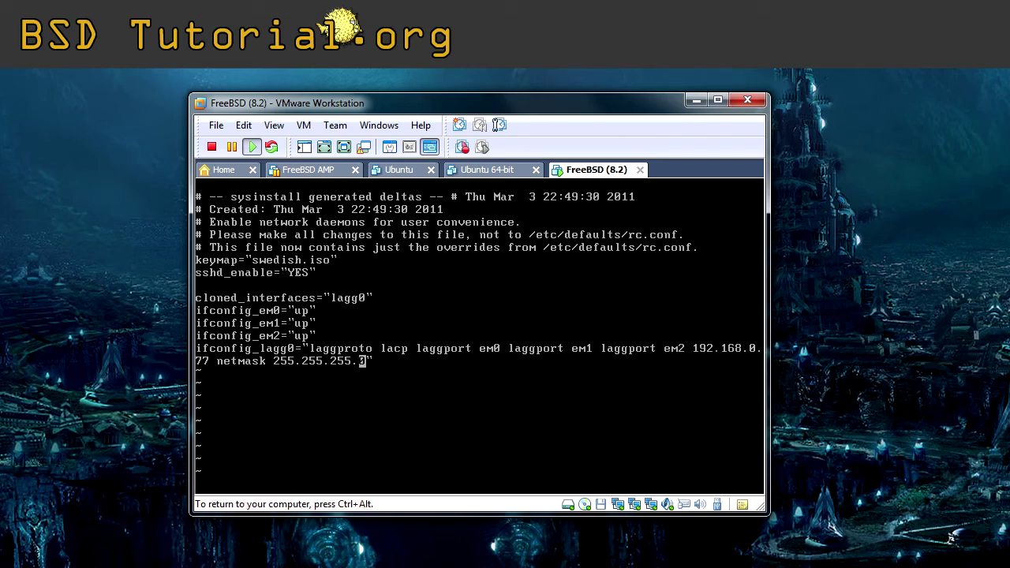
Save rc.conf with :wq, reboot FreeBSD, and boot with the default menu option.
{"action": "type", "text": ":wq"}
{"action": "key", "text": "Return"}
{"action": "type", "text": "r"}
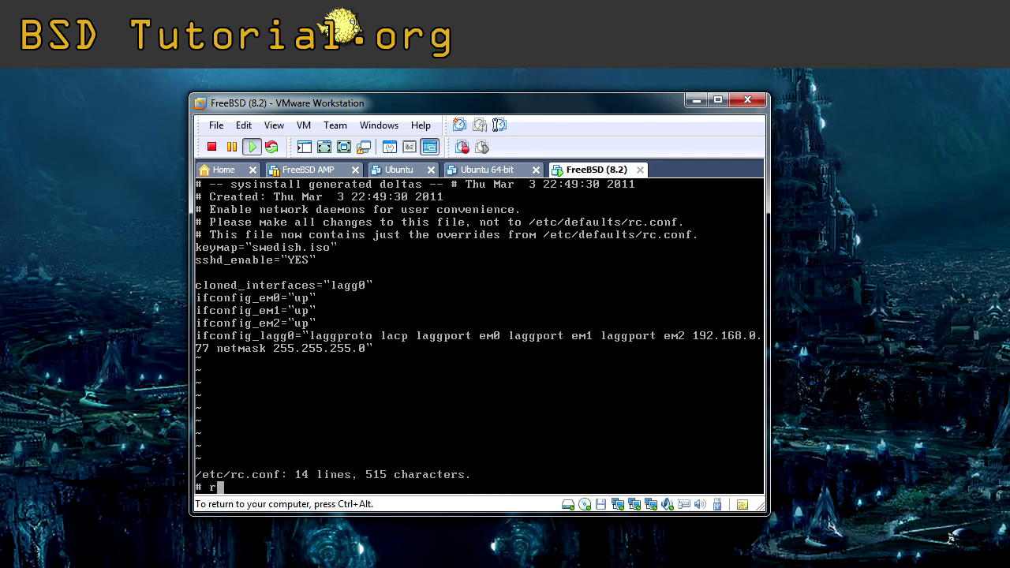
{"action": "type", "text": "eboot"}
{"action": "key", "text": "Return"}
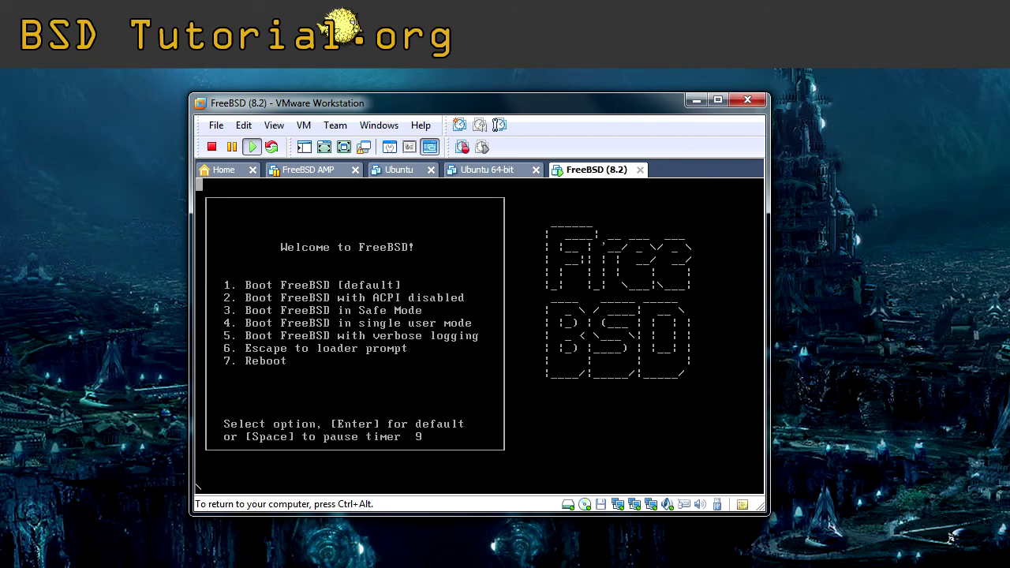
{"action": "key", "text": "Return"}
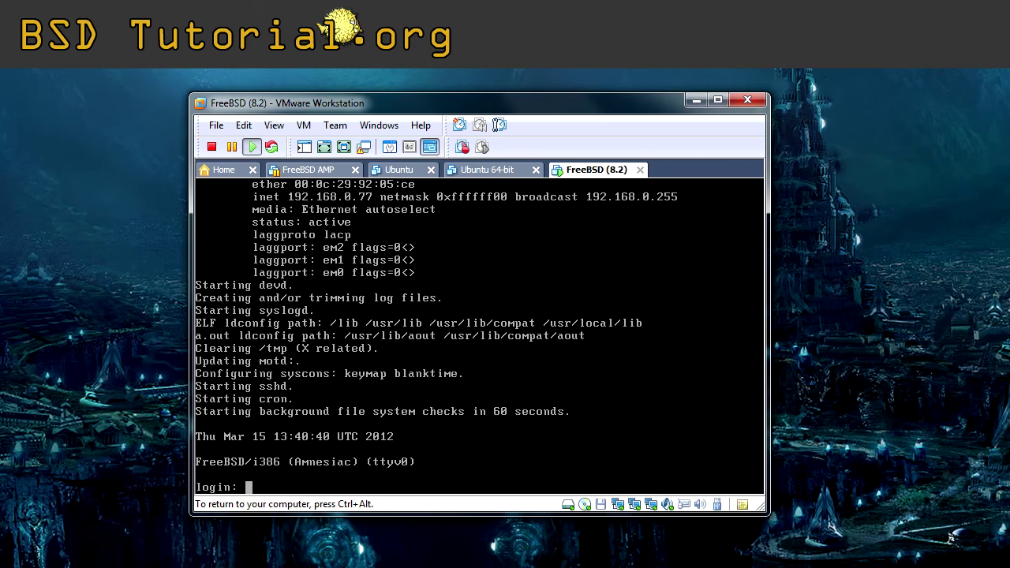
Log in to the FreeBSD guest as root with the account password.
{"action": "type", "text": "root"}
{"action": "key", "text": "Return"}
{"action": "key", "text": "Return"}
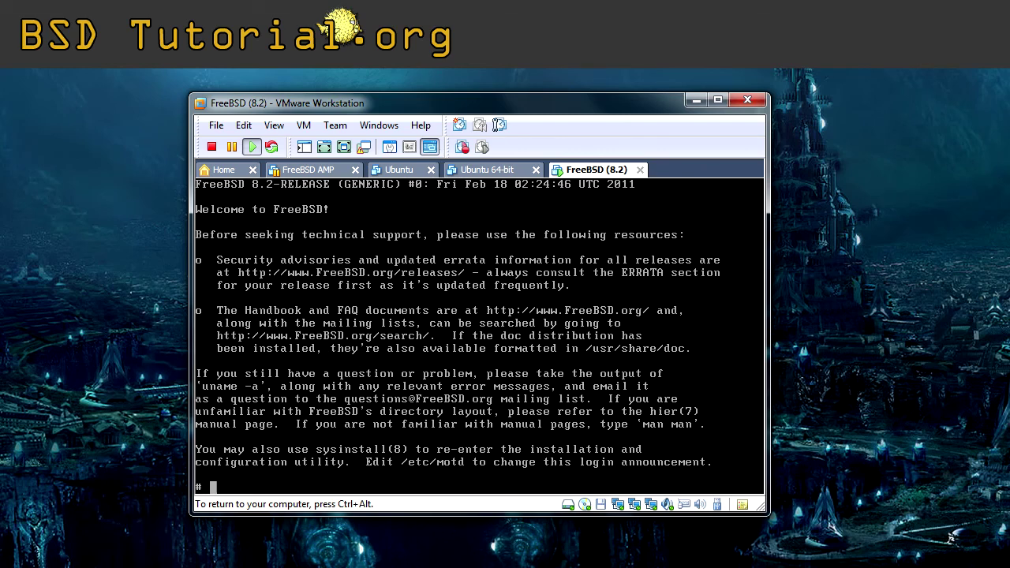
Page through ifconfig | more to check lagg0's LACP ports em0–em2, then release input to the host.
{"action": "type", "text": "ifconfig | more"}
{"action": "key", "text": "Return"}
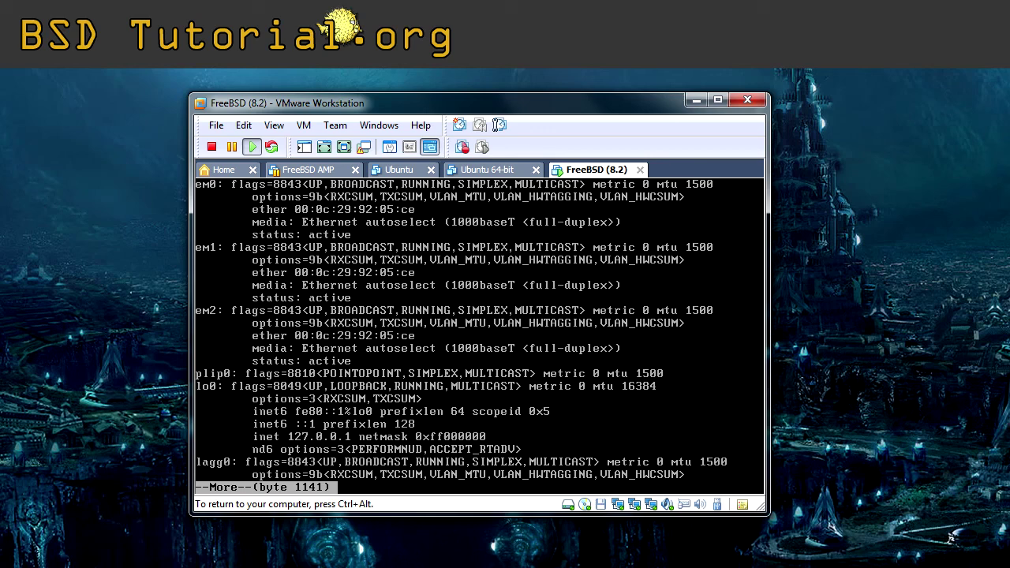
{"action": "key", "text": "Return"}
{"action": "key", "text": "Return"}
{"action": "key", "text": "Return"}
{"action": "key", "text": "Return"}
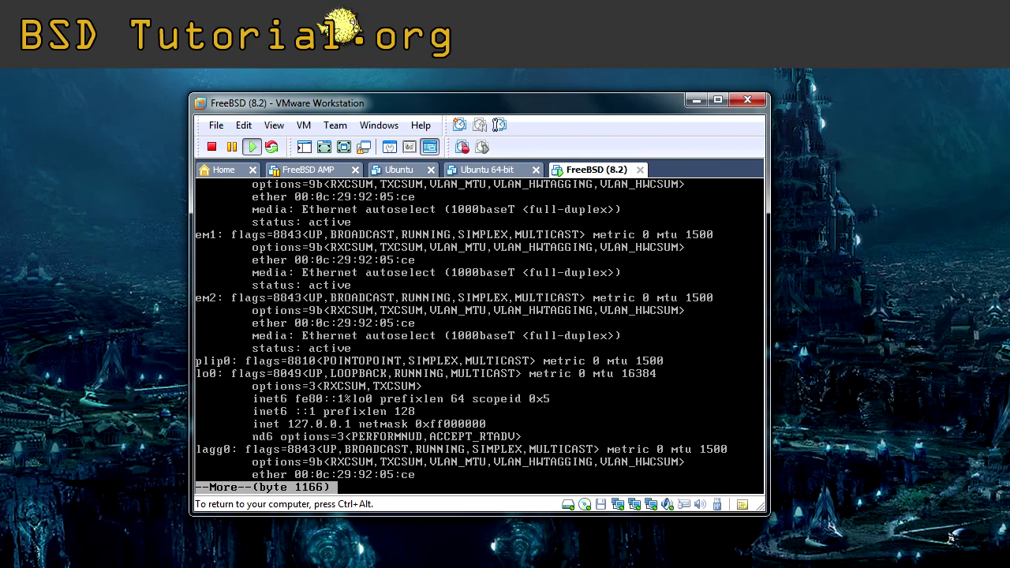
{"action": "key", "text": "Return"}
{"action": "key", "text": "Return"}
{"action": "key", "text": "Return"}
{"action": "key", "text": "Return"}
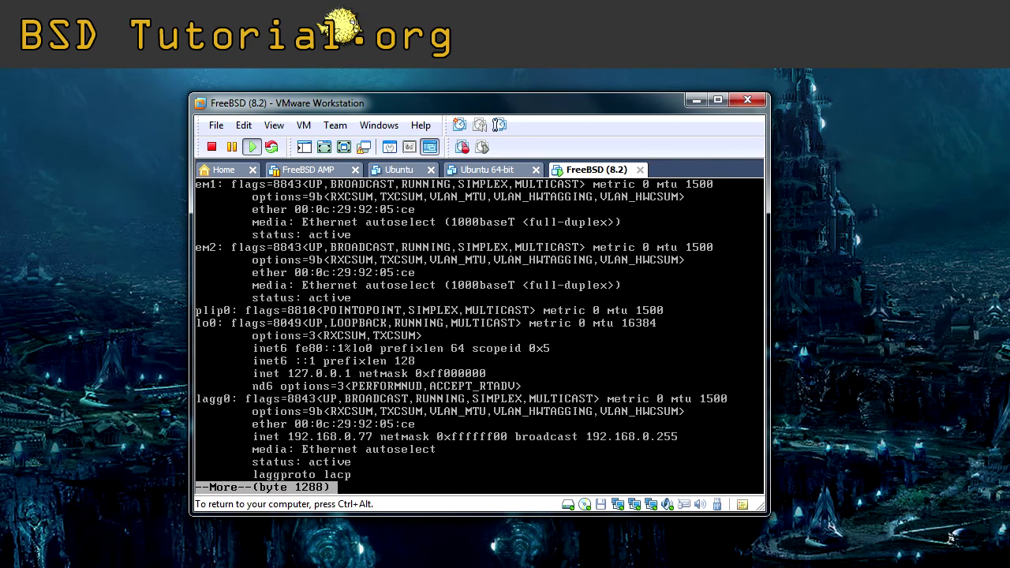
{"action": "key", "text": "q"}
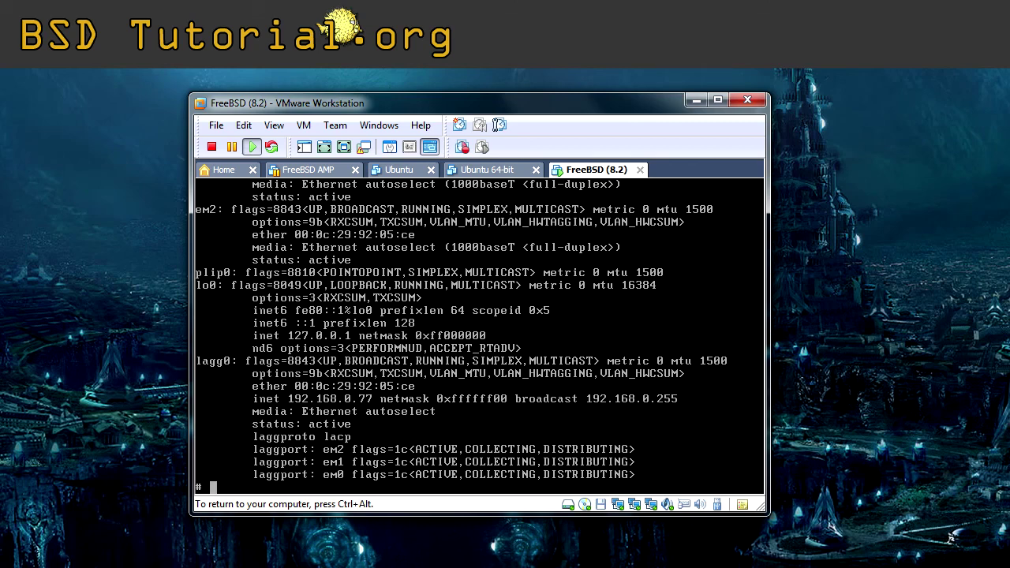
{"action": "key", "text": "ctrl+alt"}
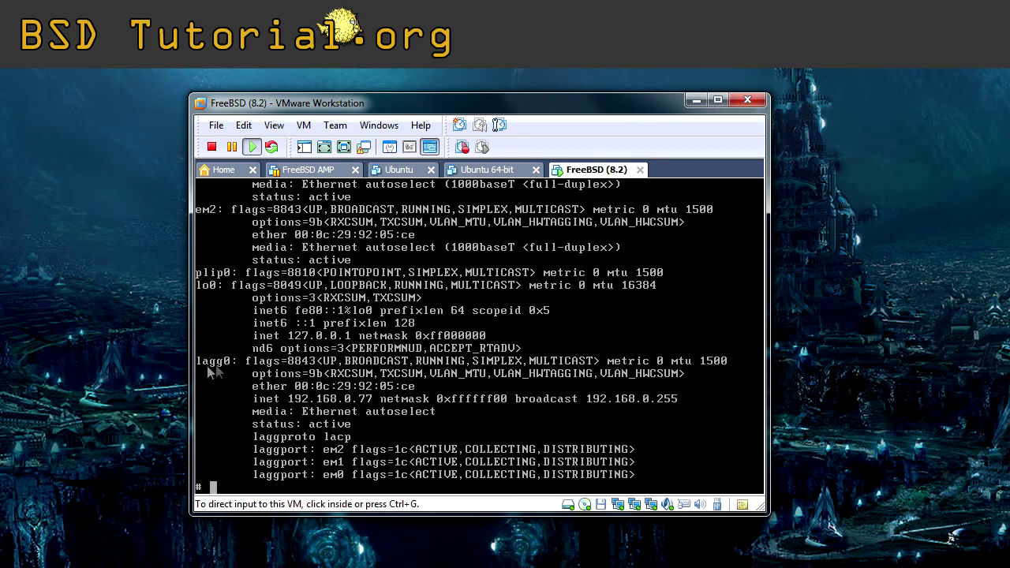